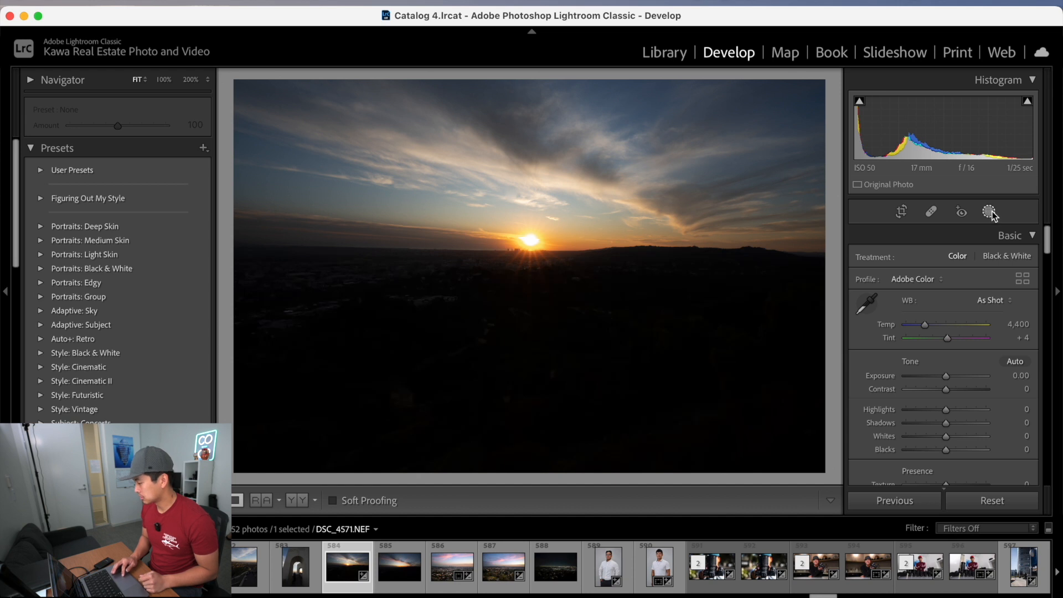
Create a Select Sky mask and duplicate it as an inverted mask.
left_click(989, 212)
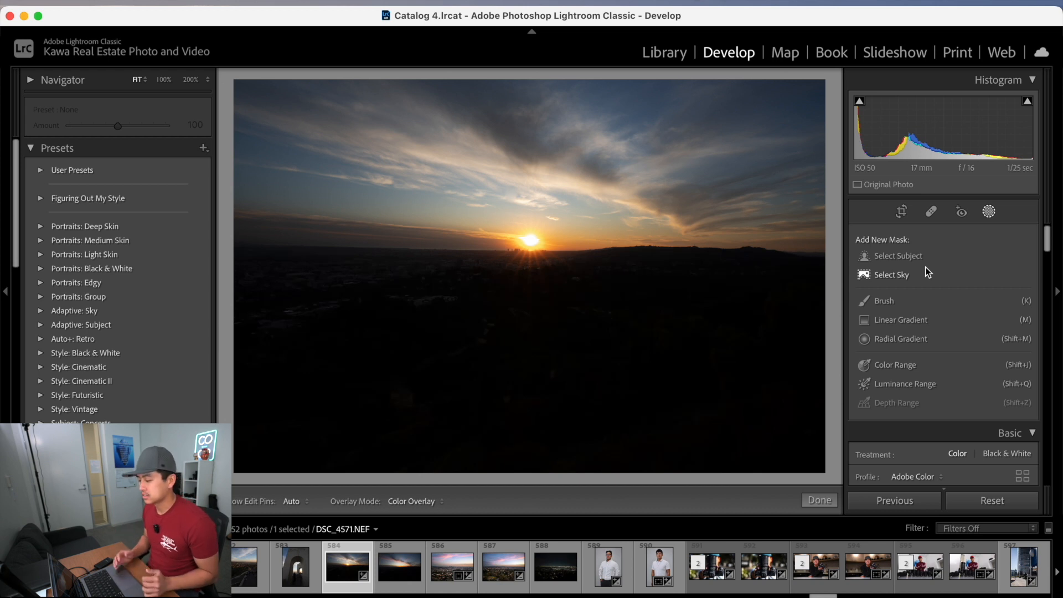
left_click(894, 275)
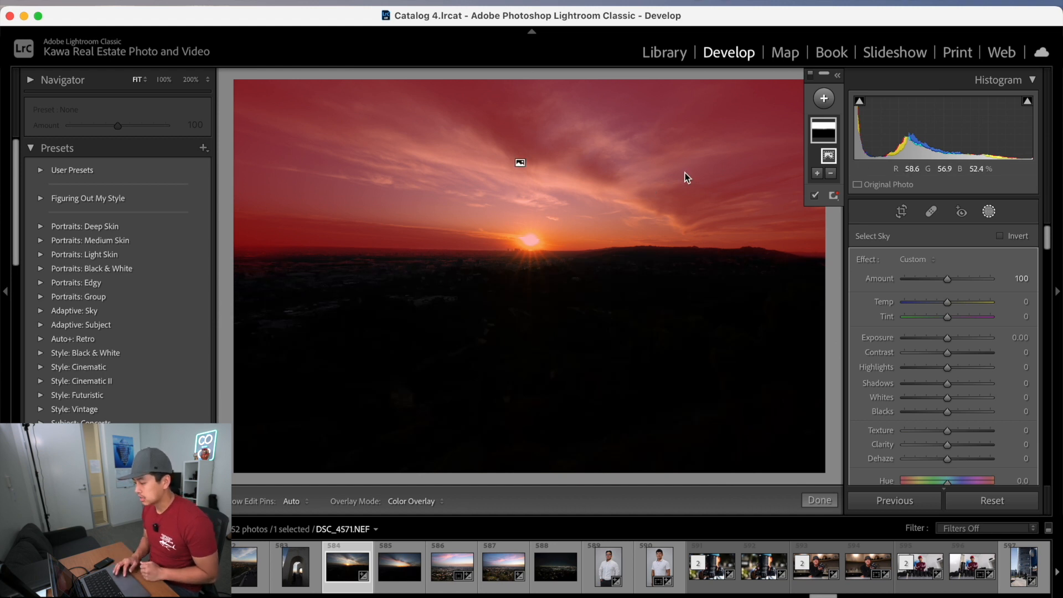
right_click(824, 126)
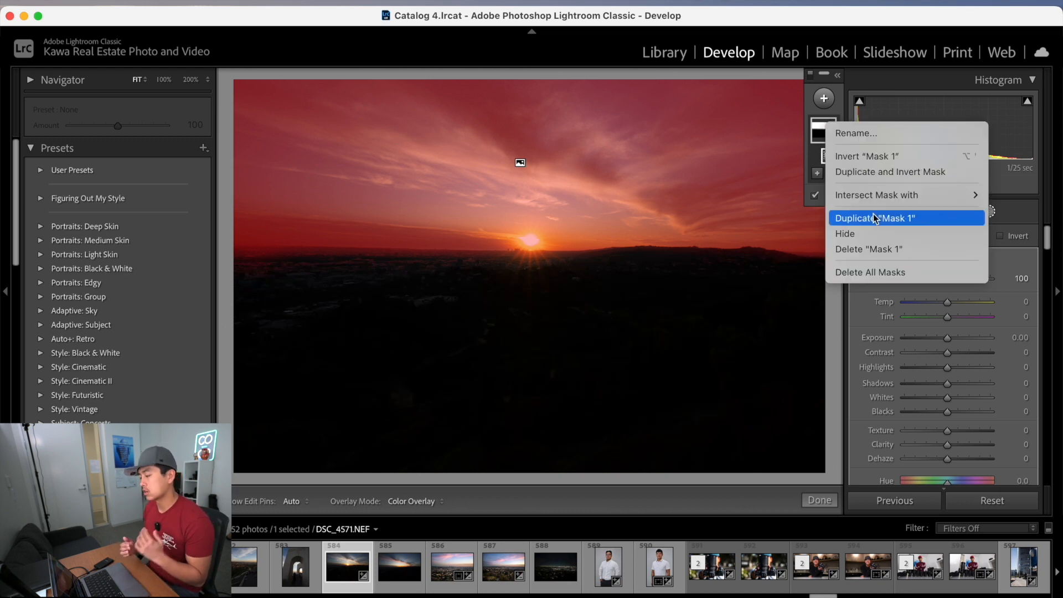
left_click(915, 176)
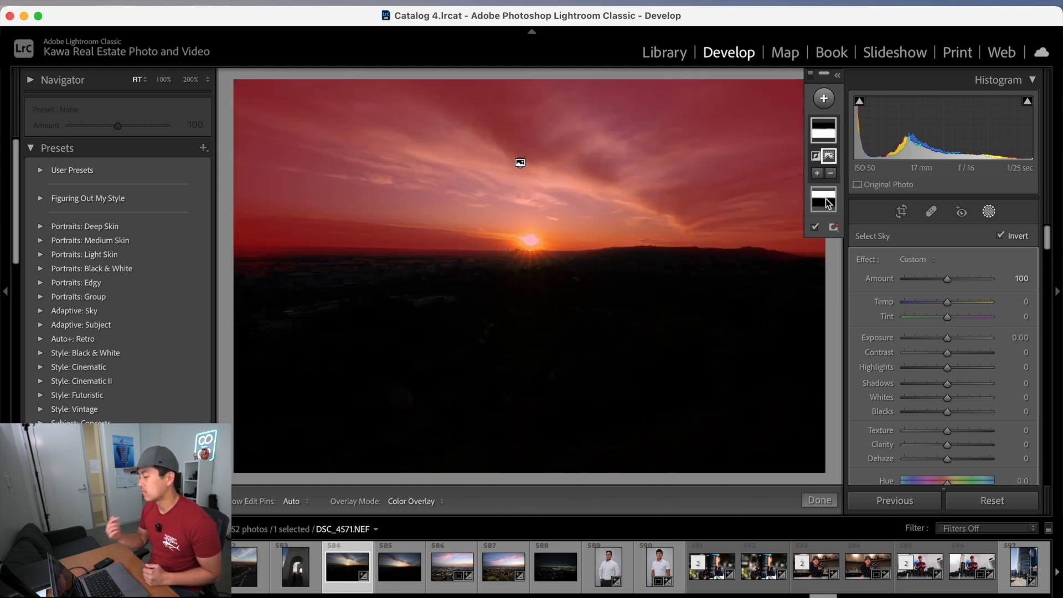
Add a linear gradient mask placed across the horizon at the sun.
left_click(825, 127)
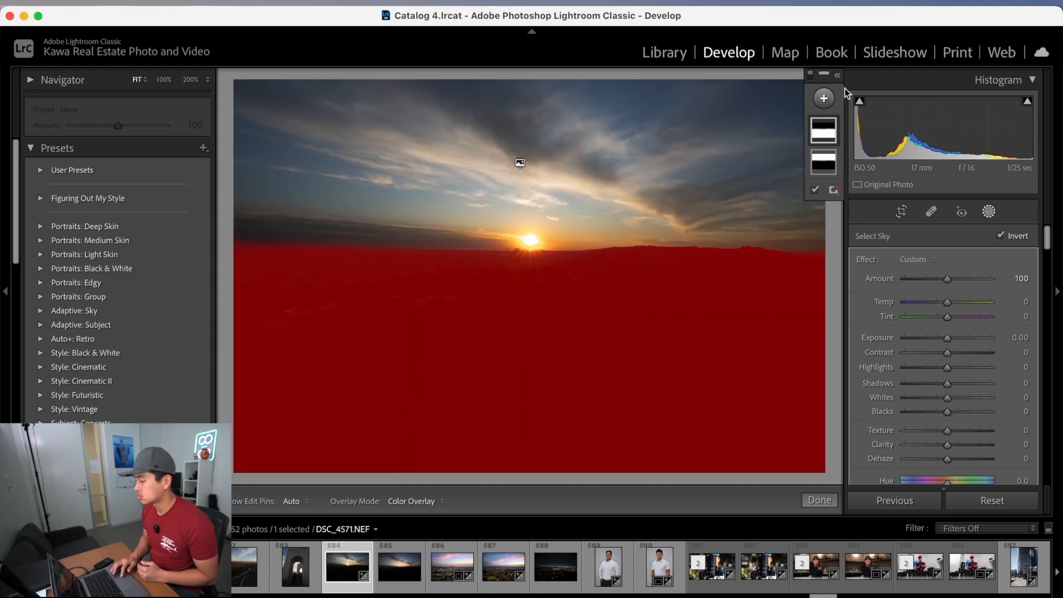
left_click(824, 99)
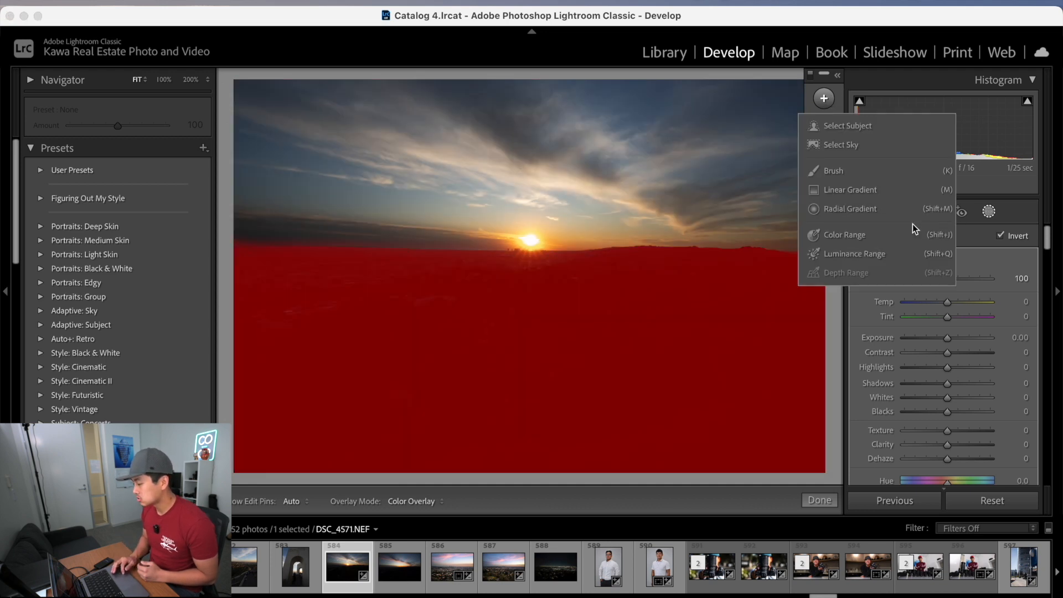
left_click(878, 190)
mouse_move(537, 226)
left_mouse_down()
mouse_move(531, 333)
mouse_move(543, 347)
mouse_move(539, 283)
mouse_move(536, 323)
left_mouse_up()
left_click_drag(537, 273, 534, 245)
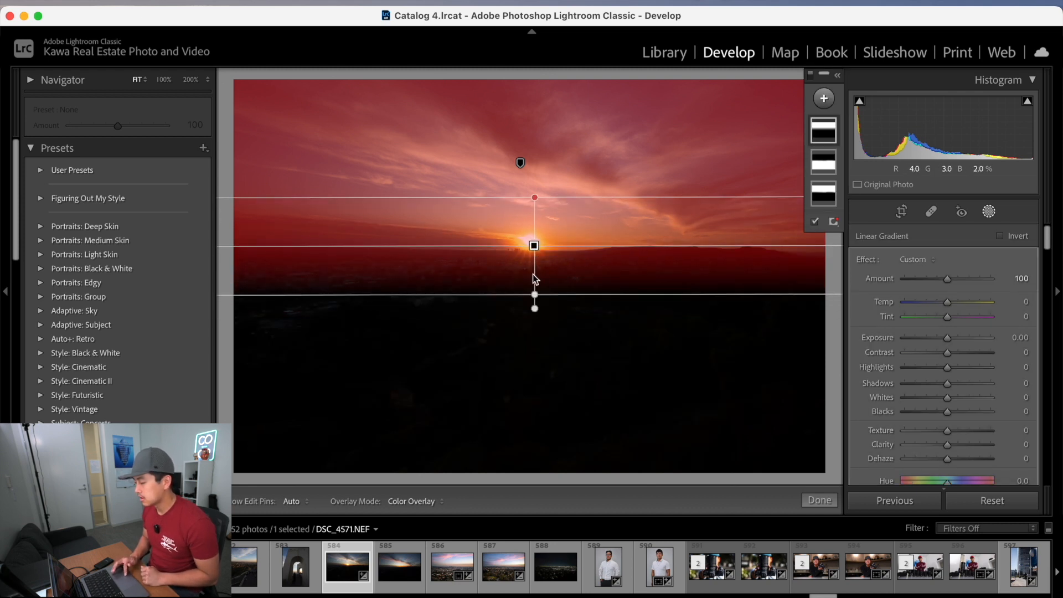
left_click_drag(534, 245, 535, 241)
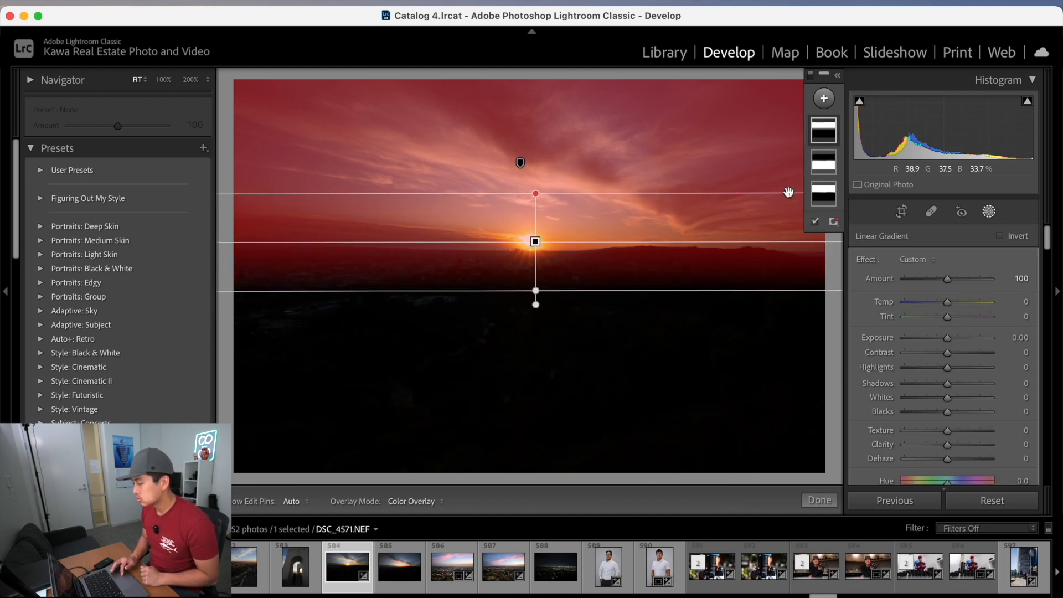
Narrow the linear gradient around the horizon line, then delete all masks.
right_click(822, 139)
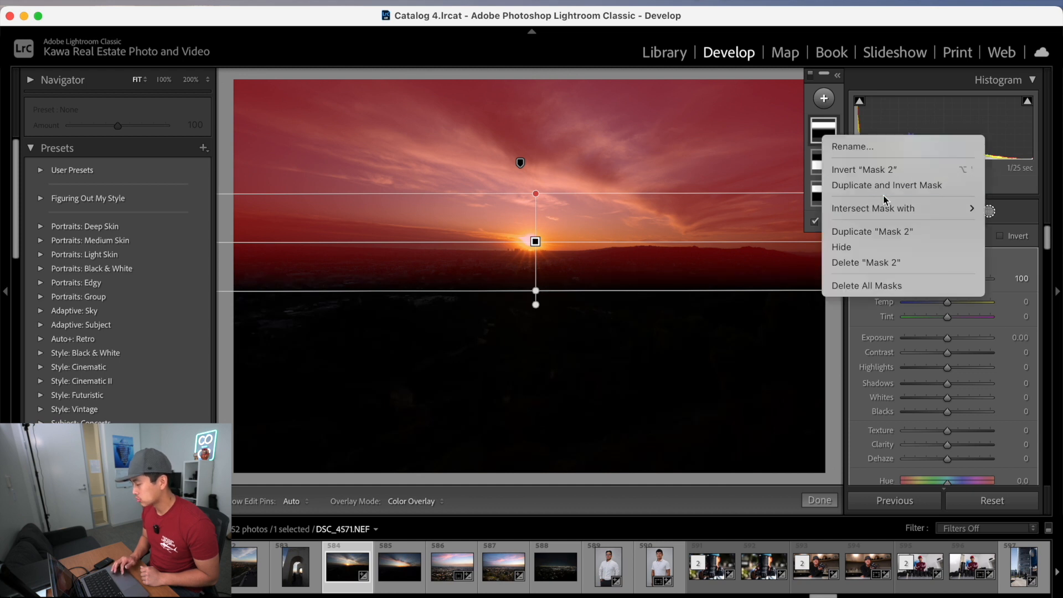
left_click(536, 241)
left_click_drag(537, 195, 535, 251)
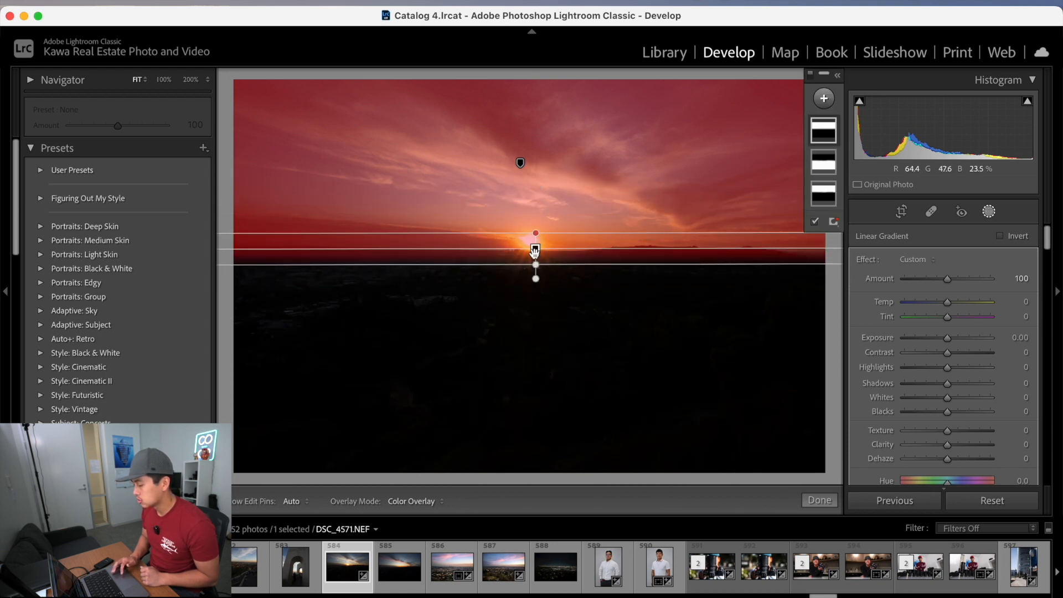
right_click(837, 133)
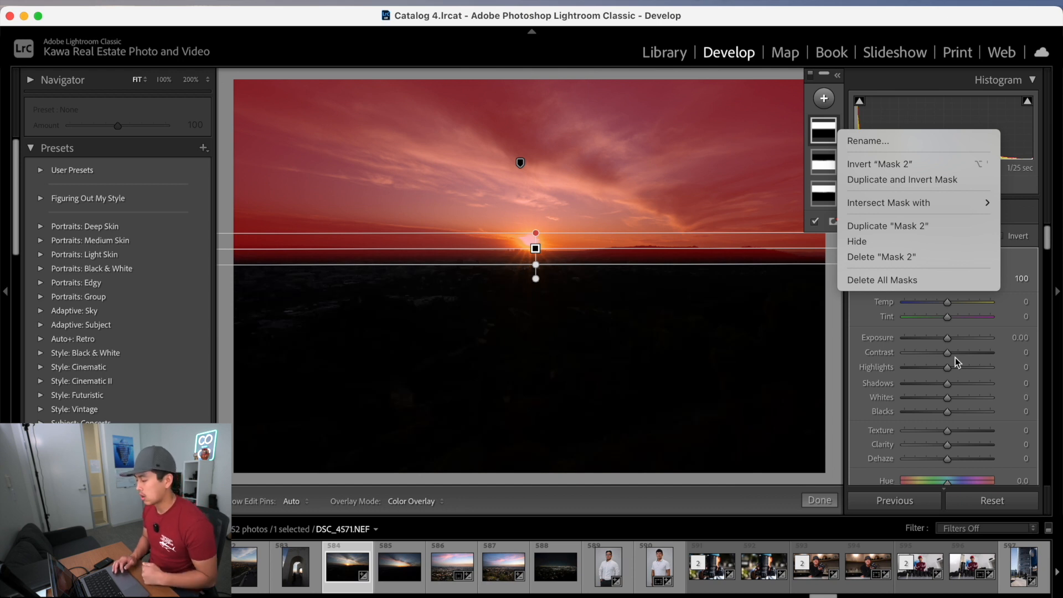
left_click(882, 280)
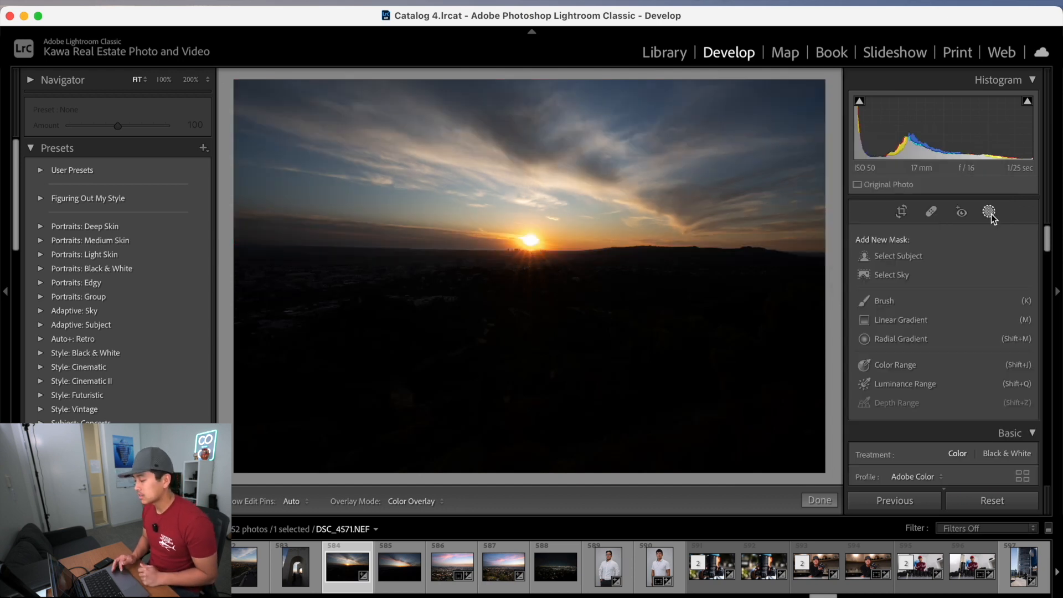
Draw a radial gradient mask over the foreground and delete it.
left_click(894, 345)
left_click_drag(476, 331, 347, 254)
left_click_drag(475, 365, 451, 368)
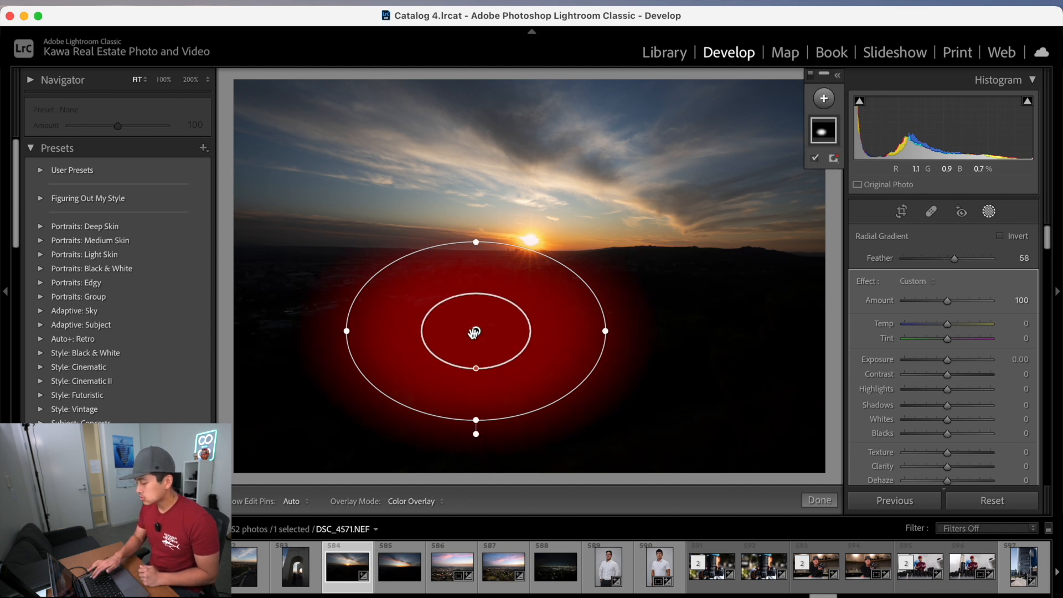
key("Delete")
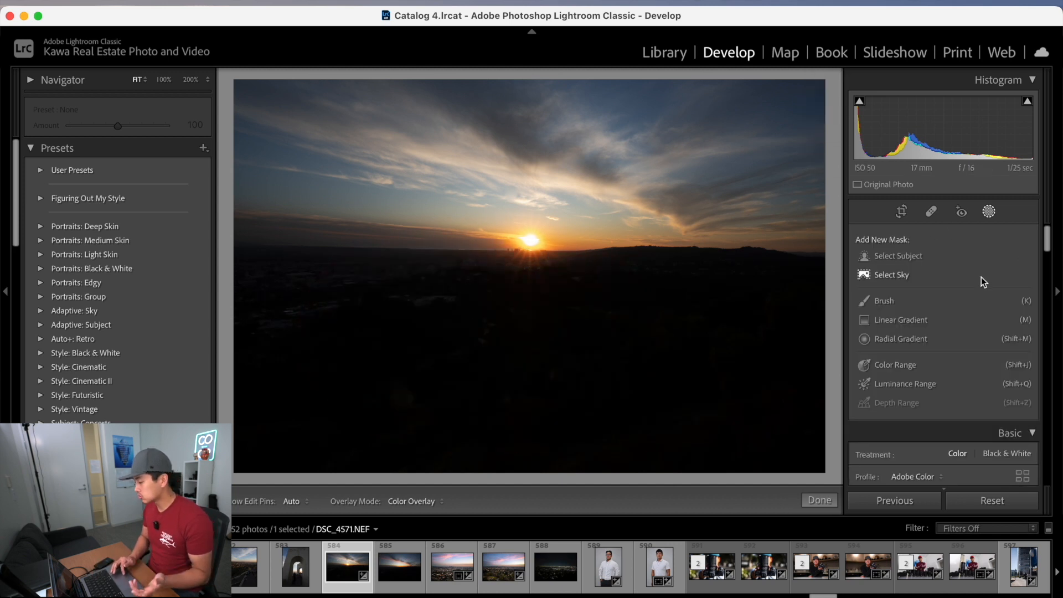
Pick the Brush mask, enlarge the brush size to about 10, and paint a stroke across the foreground.
left_click(908, 300)
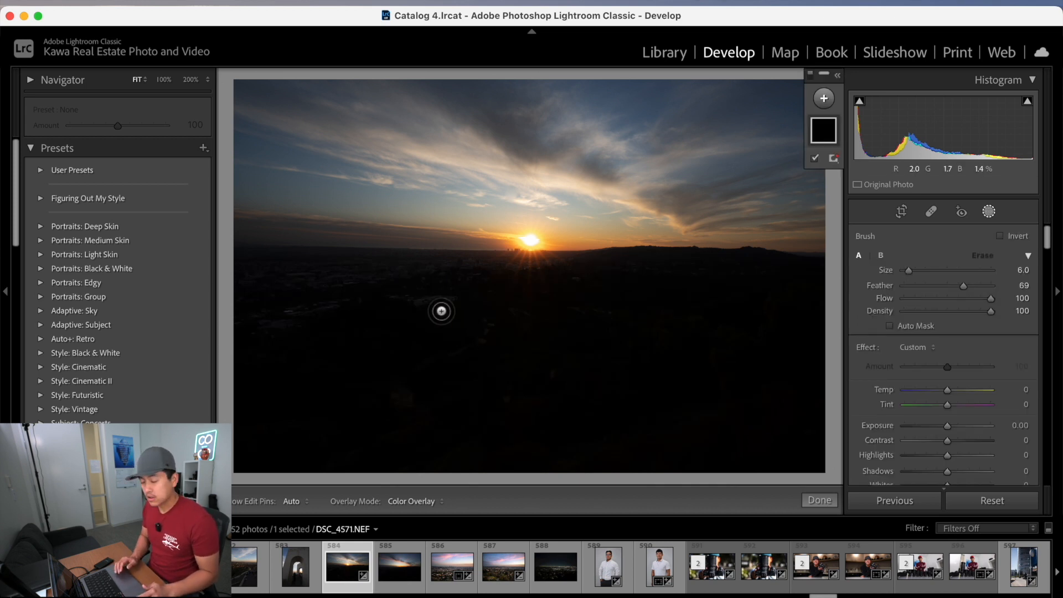
scroll(441, 311, "down", 3)
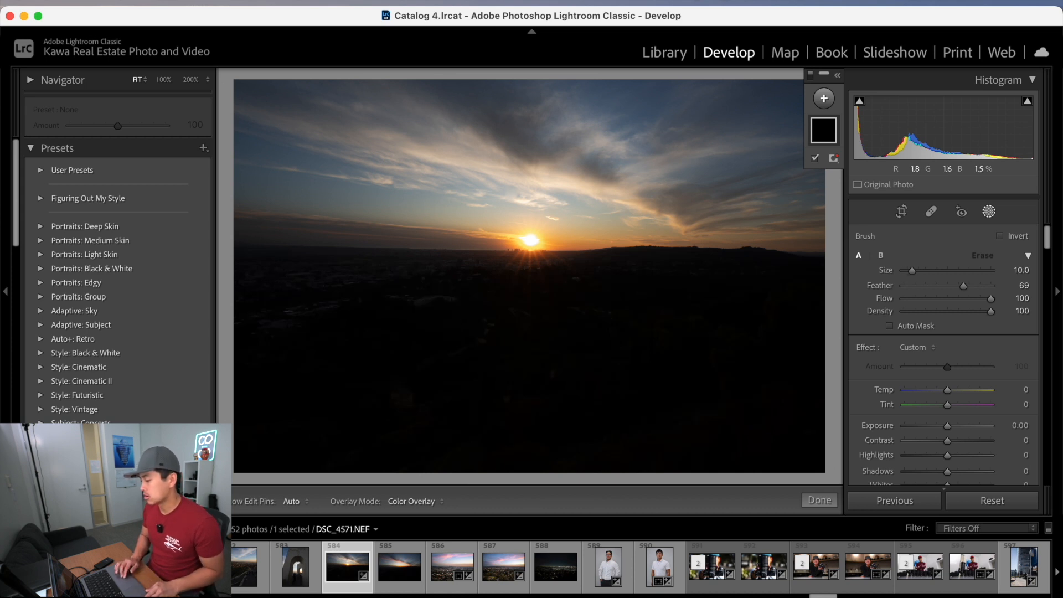
scroll(441, 311, "up", 10)
scroll(441, 311, "down", 10)
scroll(441, 311, "up", 6)
scroll(441, 310, "down", 5)
scroll(441, 311, "up", 6)
scroll(441, 310, "down", 5)
scroll(441, 311, "up", 5)
scroll(442, 310, "down", 4)
mouse_move(441, 306)
left_mouse_down()
mouse_move(439, 356)
mouse_move(505, 311)
mouse_move(541, 403)
mouse_move(566, 327)
mouse_move(393, 379)
mouse_move(424, 250)
mouse_move(705, 289)
mouse_move(631, 337)
left_mouse_up()
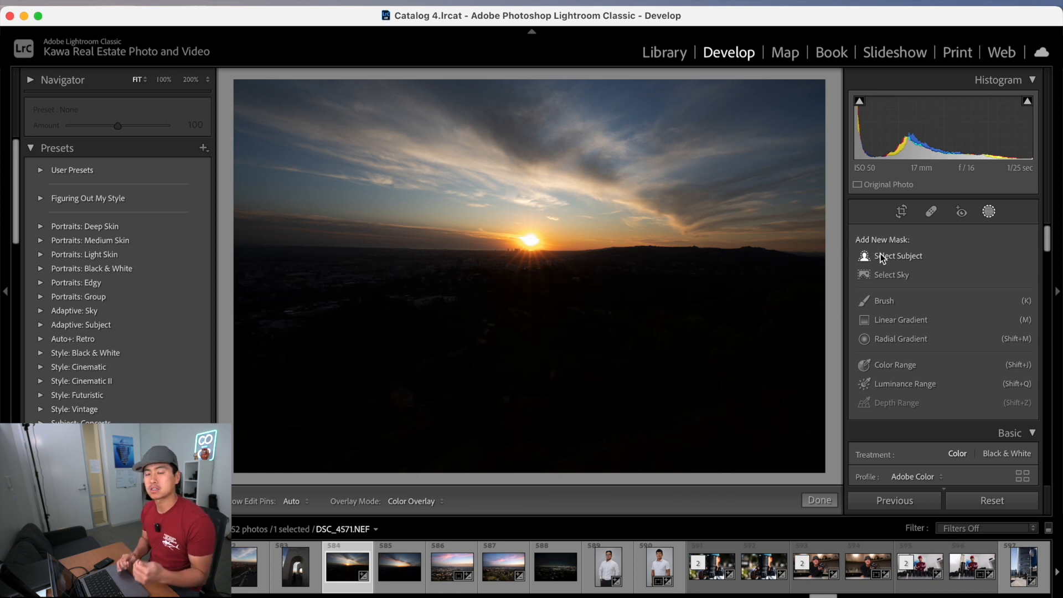
Set the global Basic tones: Exposure +1.85, Highlights −17, Shadows +29, Clarity +11, Dehaze −10.
left_click(989, 210)
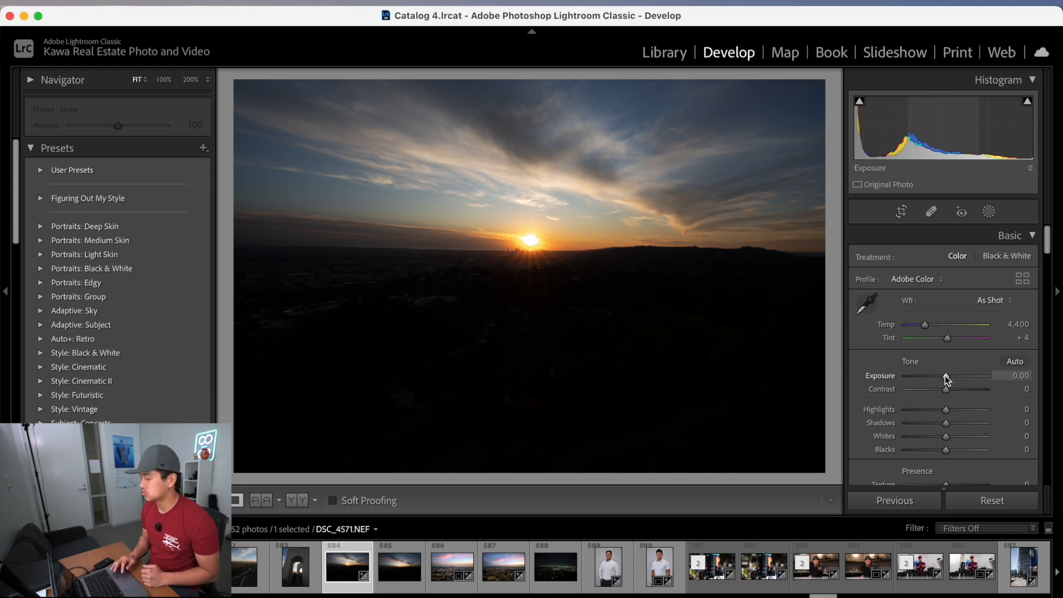
left_click_drag(944, 375, 940, 411)
scroll(940, 414, "down", 1)
left_click_drag(947, 473, 953, 473)
scroll(953, 473, "down", 2)
left_click_drag(947, 445, 944, 443)
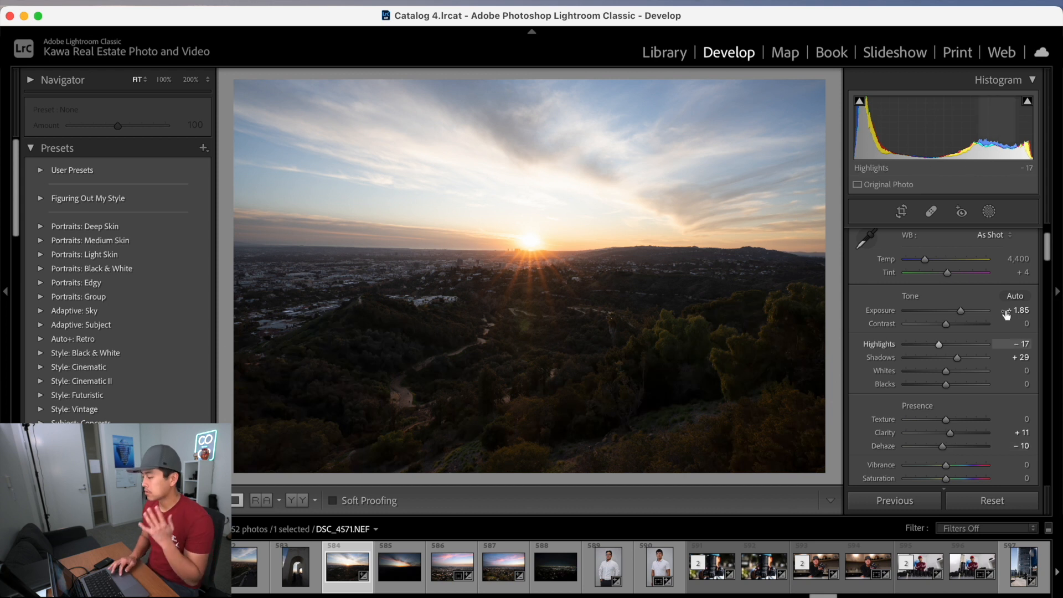
Create a Select Sky mask and add a duplicated, inverted copy of it for the foreground.
left_click(989, 212)
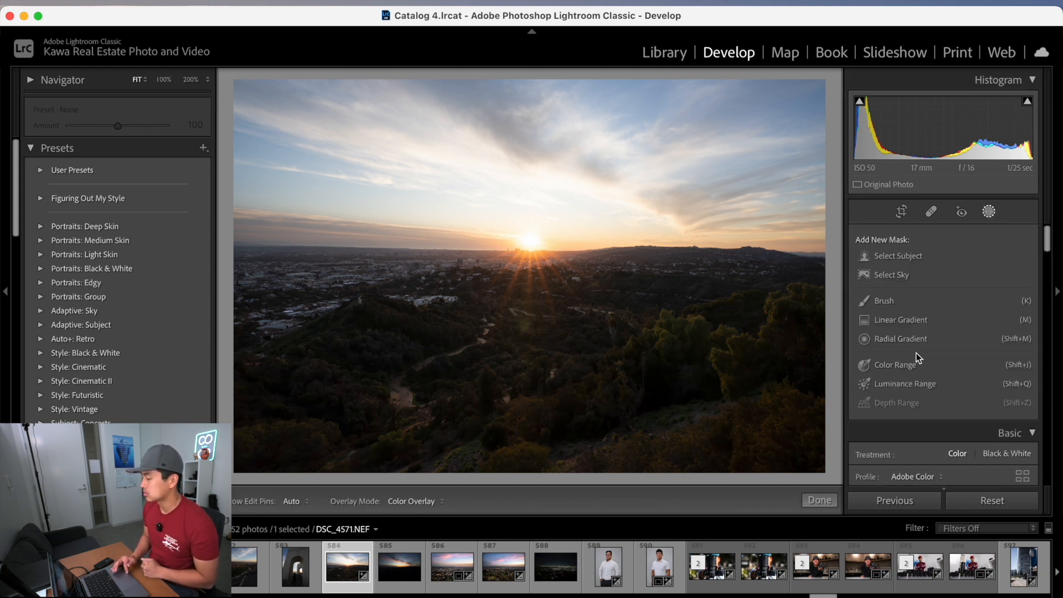
left_click(906, 277)
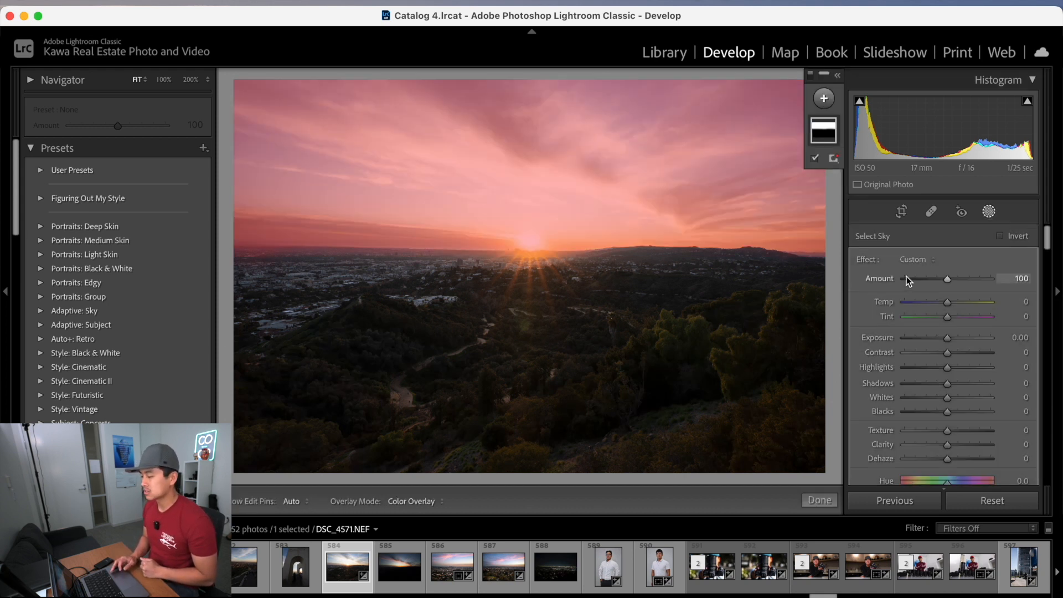
right_click(826, 132)
left_click(875, 180)
Try lowering the inverted mask's exposure, then reset it to 0.
left_click_drag(947, 337, 948, 340)
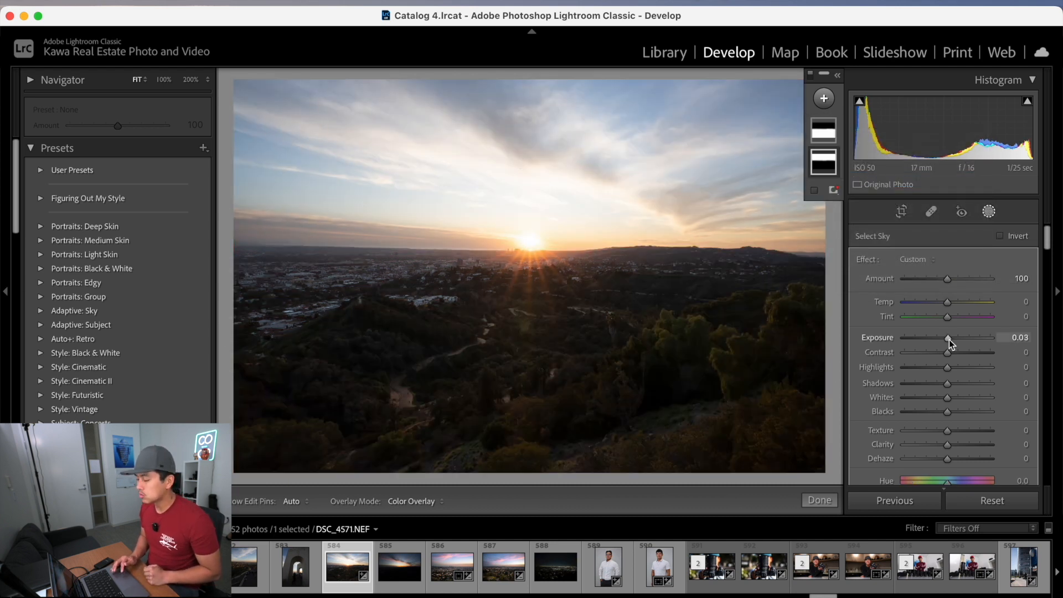
mouse_move(949, 338)
left_mouse_down()
mouse_move(1001, 339)
mouse_move(916, 340)
mouse_move(989, 341)
mouse_move(937, 337)
mouse_move(964, 333)
mouse_move(946, 337)
left_mouse_up()
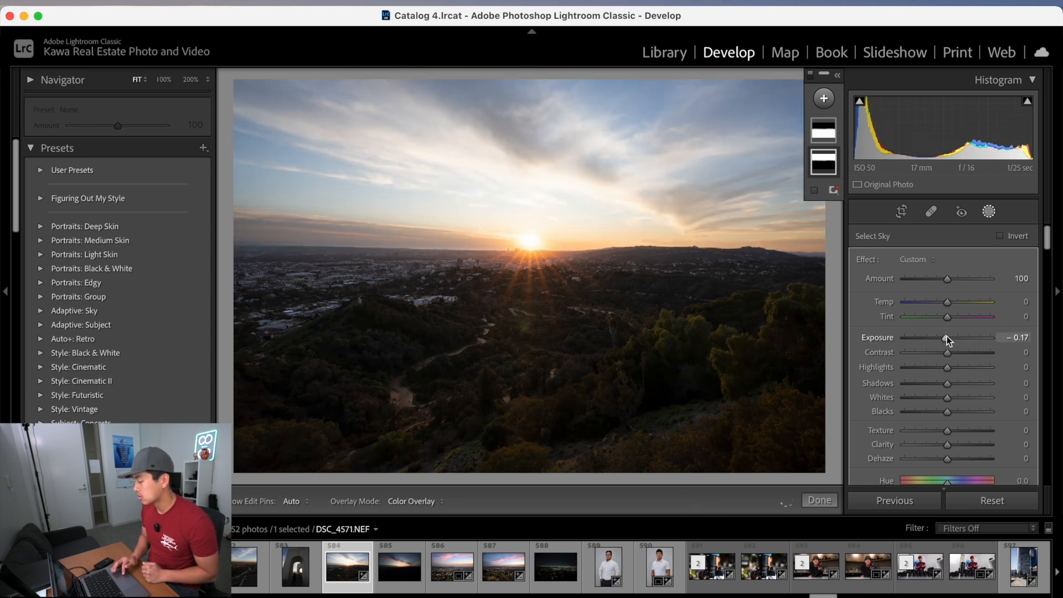
mouse_move(945, 338)
left_mouse_down()
mouse_move(988, 341)
mouse_move(896, 343)
mouse_move(948, 343)
left_mouse_up()
double_click(879, 340)
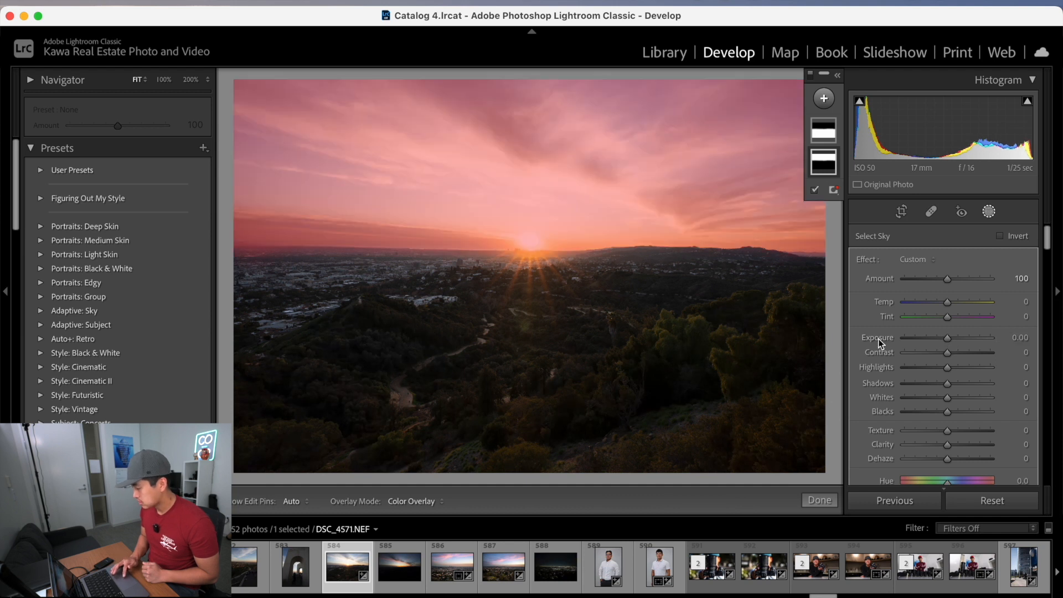
Set the inverted mask's Shadows to −33, Clarity to 17 and Dehaze to −4.
left_click_drag(949, 387, 935, 382)
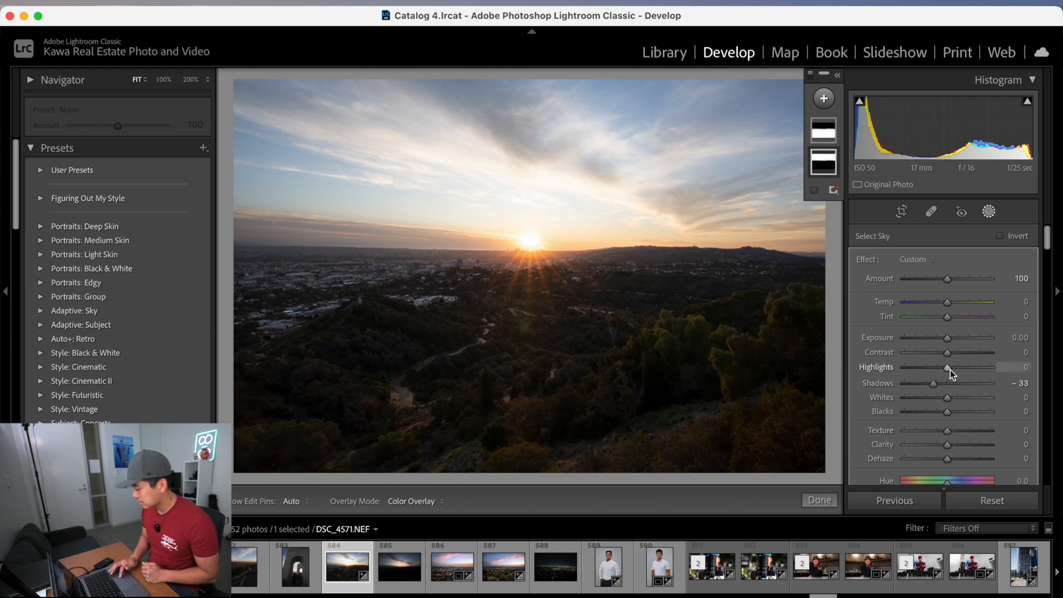
left_click_drag(946, 367, 942, 366)
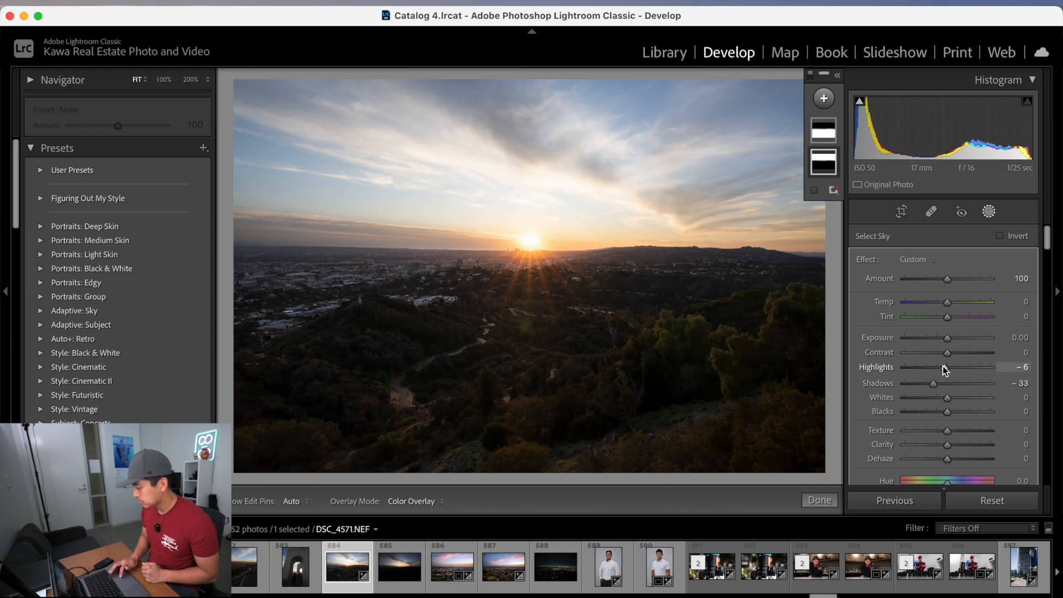
double_click(942, 367)
left_click_drag(948, 446, 943, 460)
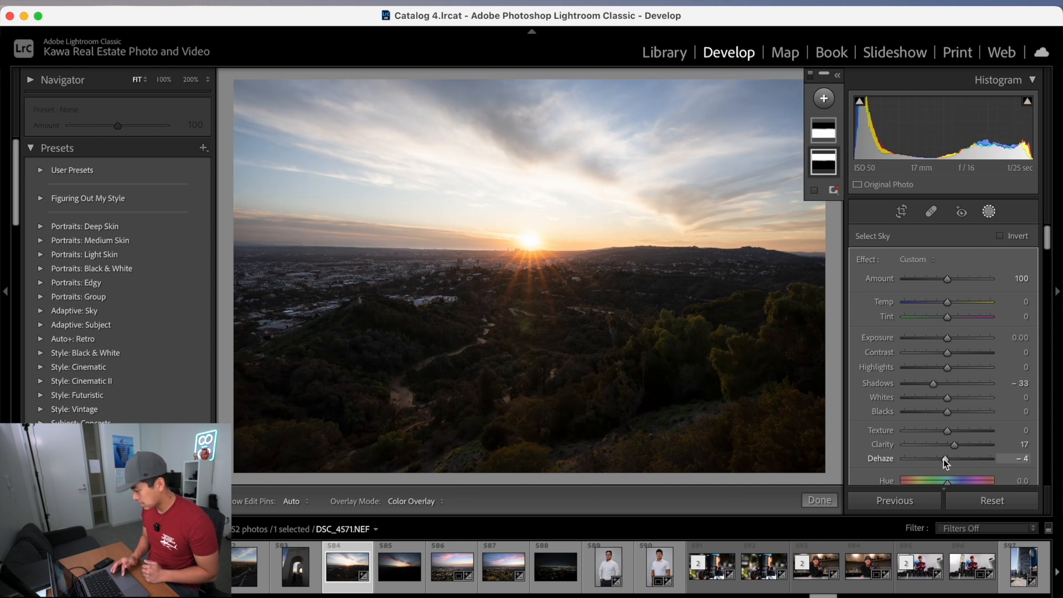
left_click_drag(948, 340, 945, 340)
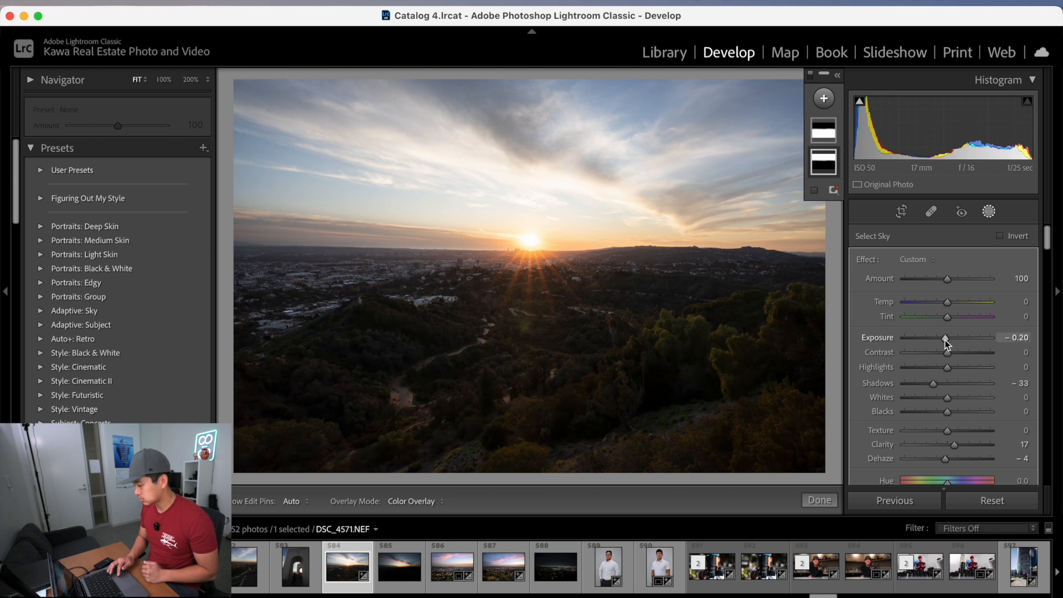
double_click(945, 341)
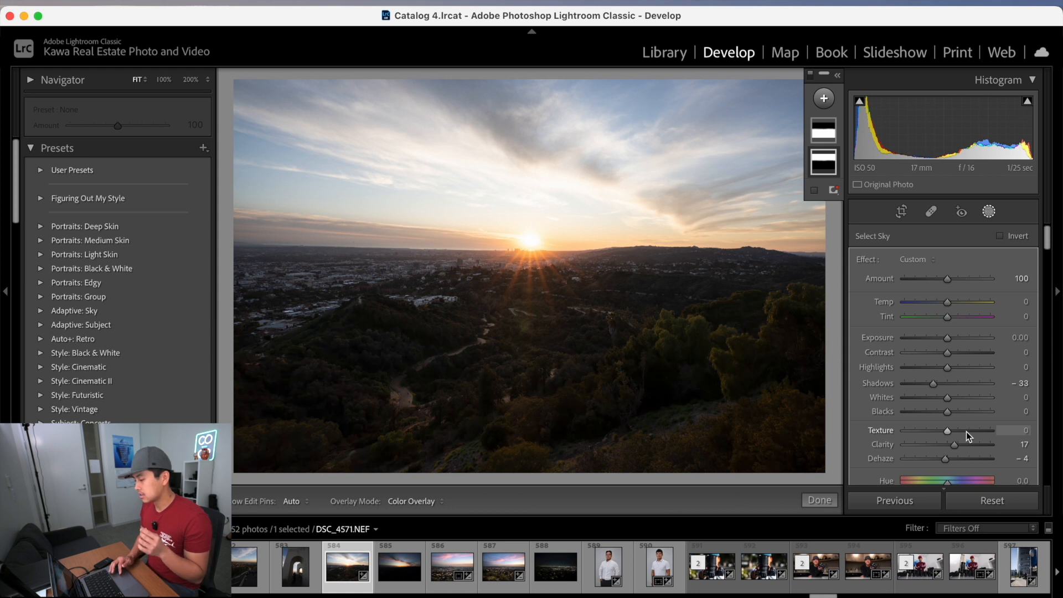
Exit masking and zoom in to inspect the skyline near the sun, then return to fit view.
left_click(821, 501)
left_click(486, 249)
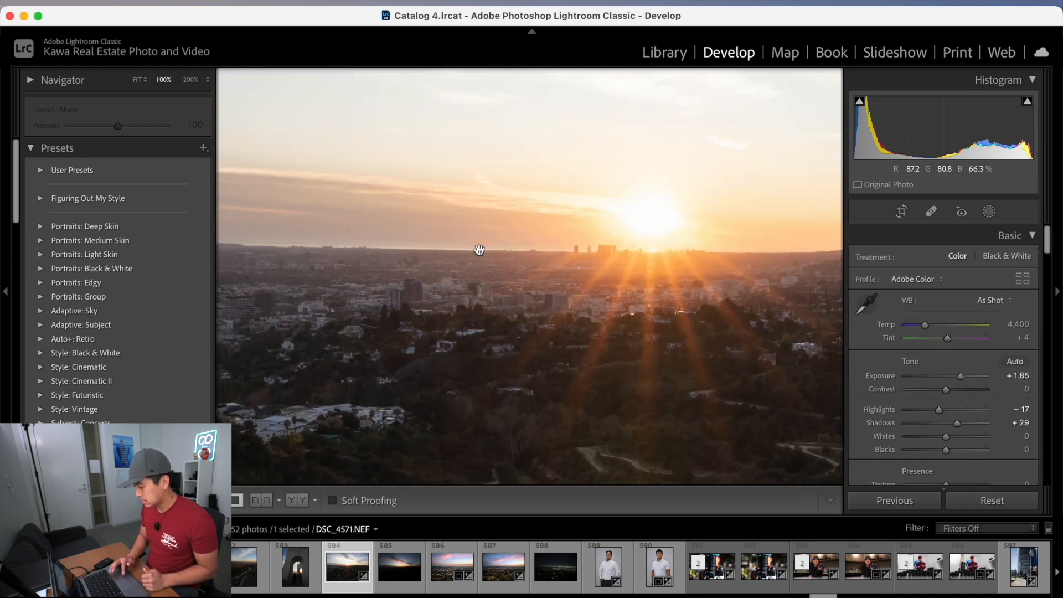
key("super+equal")
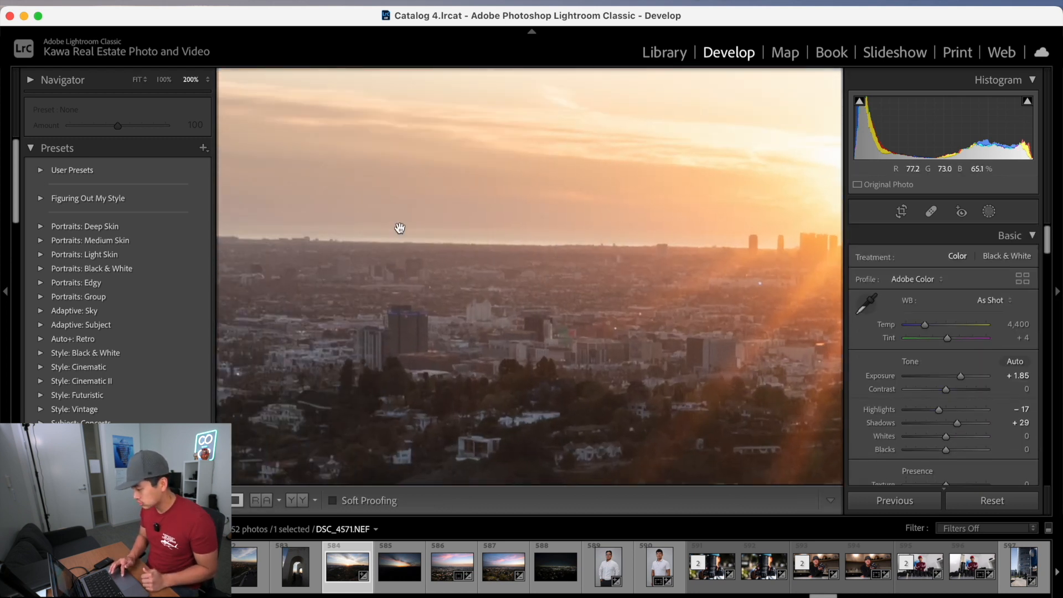
left_click_drag(432, 258, 618, 276)
left_click(618, 277)
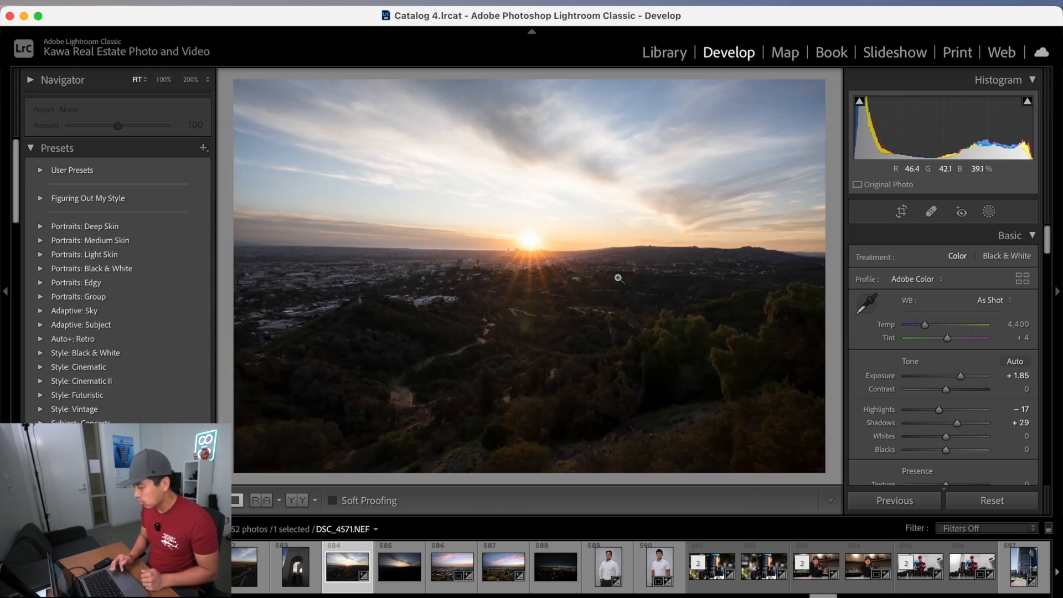
Reselect the inverted foreground mask and set its Blacks to −18.
left_click(986, 213)
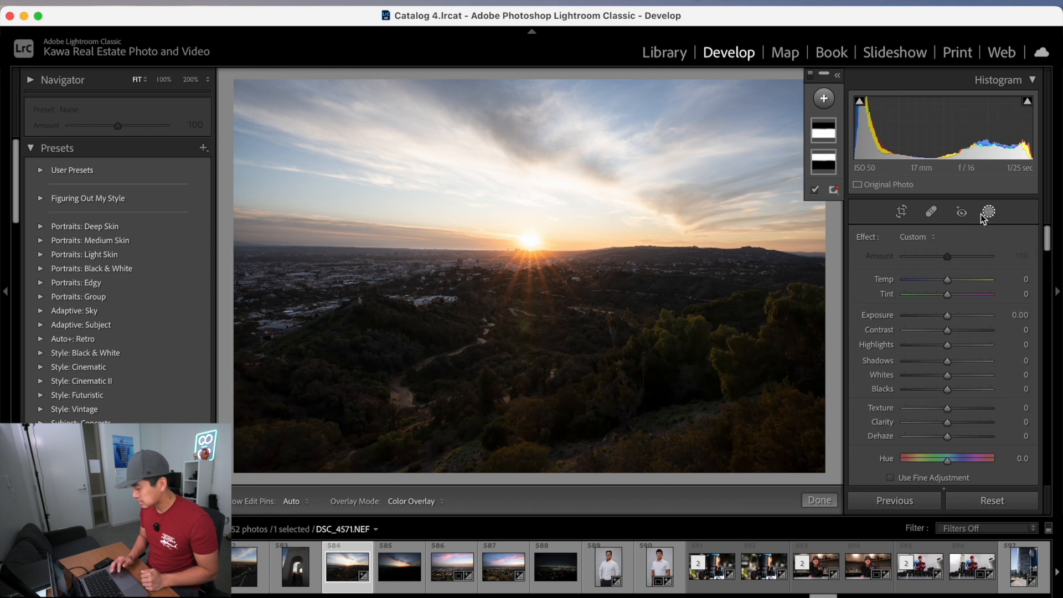
left_click(827, 163)
scroll(931, 430, "down", 2)
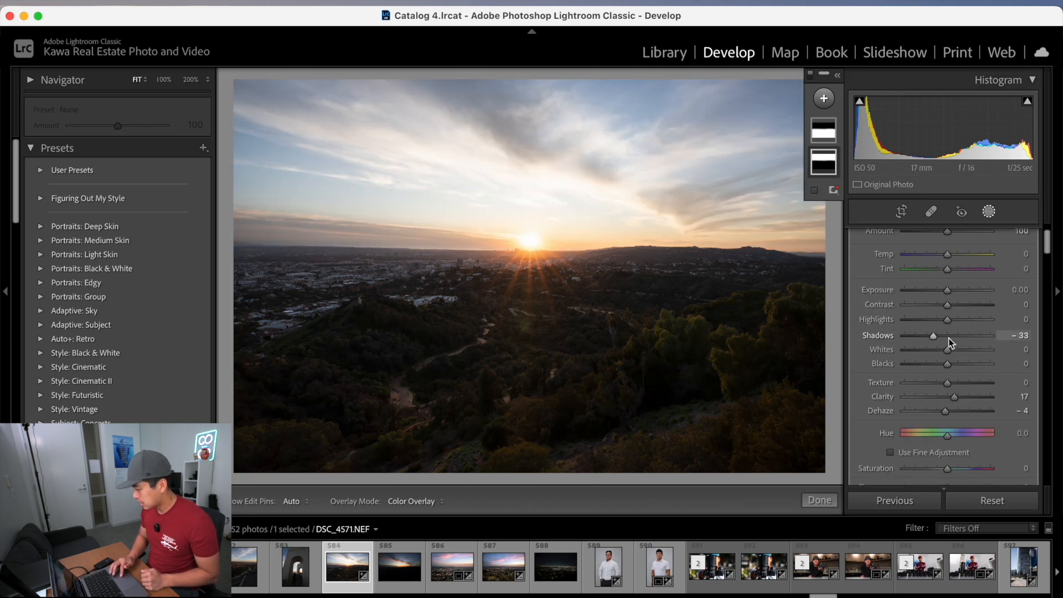
left_click_drag(952, 363, 941, 363)
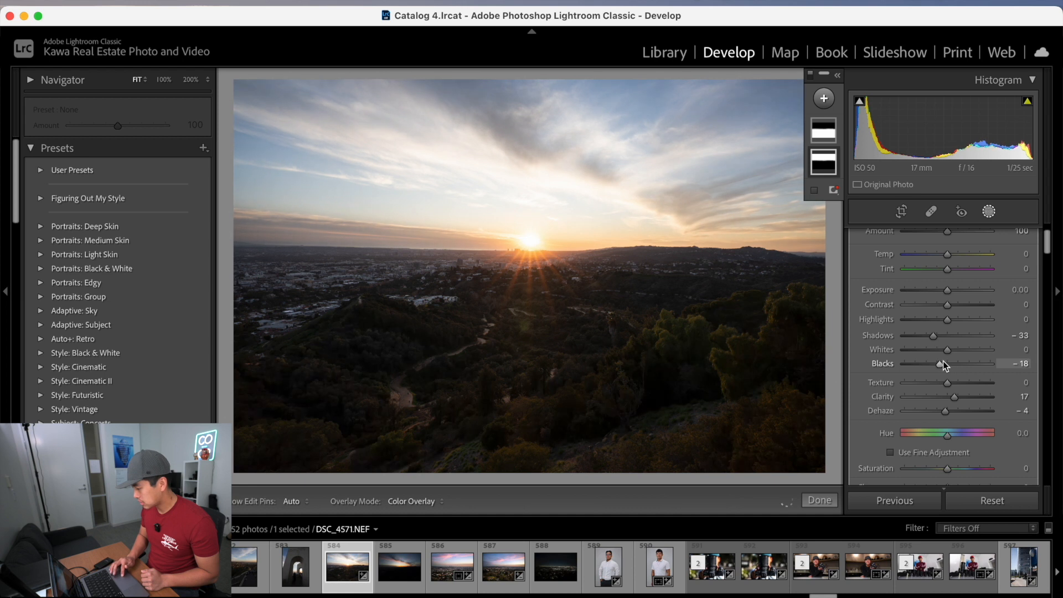
Set the inverted foreground mask's Contrast to 4.
left_click_drag(945, 307, 948, 306)
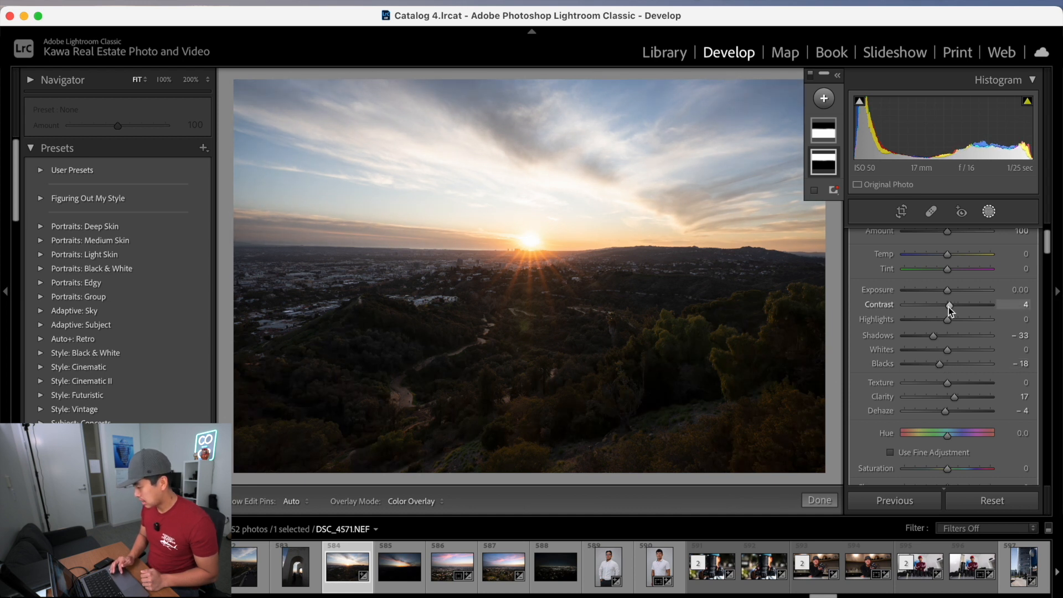
Select the other foreground mask, set its Clarity to 14 and Dehaze to −3, and exit masking.
left_click(825, 132)
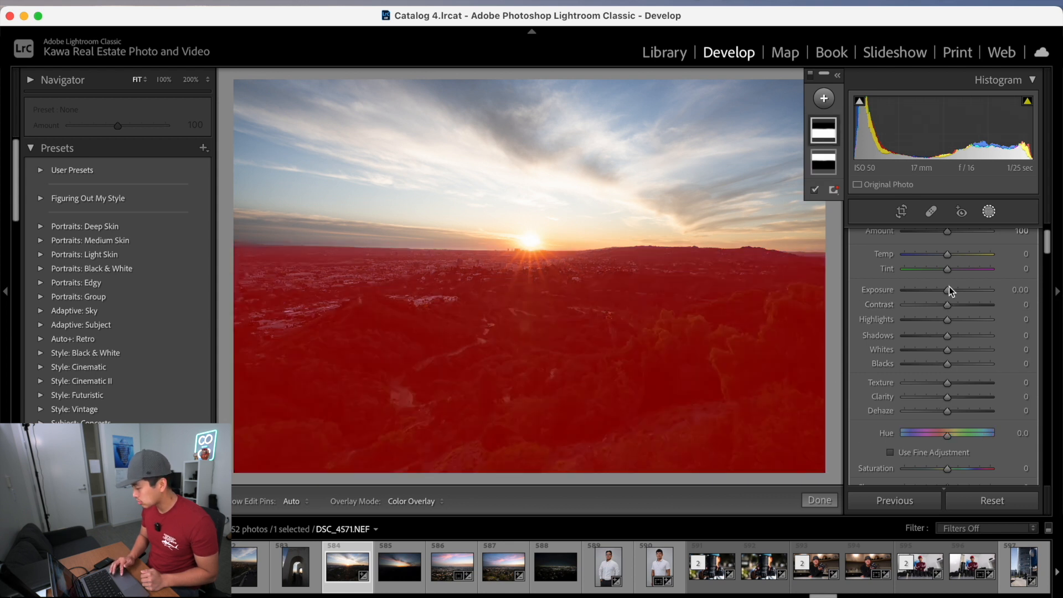
key("o")
left_click_drag(948, 289, 951, 289)
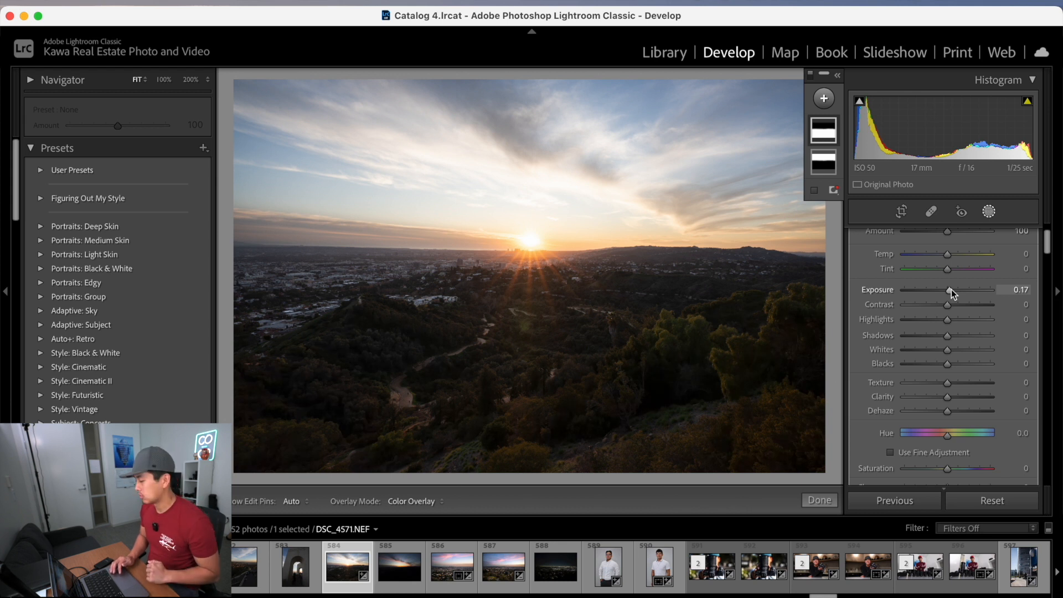
left_click_drag(947, 334, 949, 334)
double_click(877, 334)
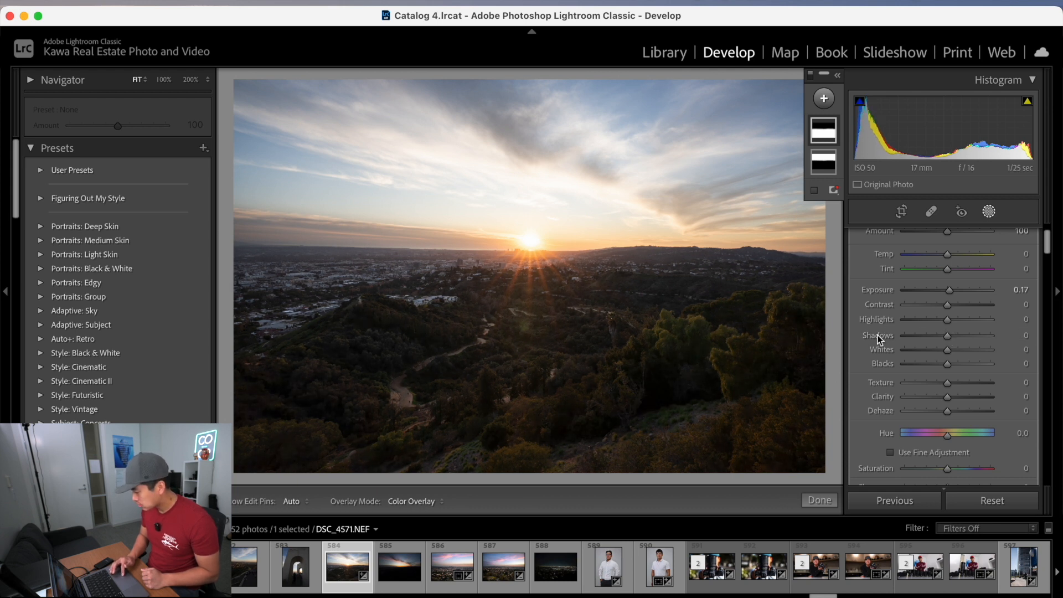
double_click(884, 291)
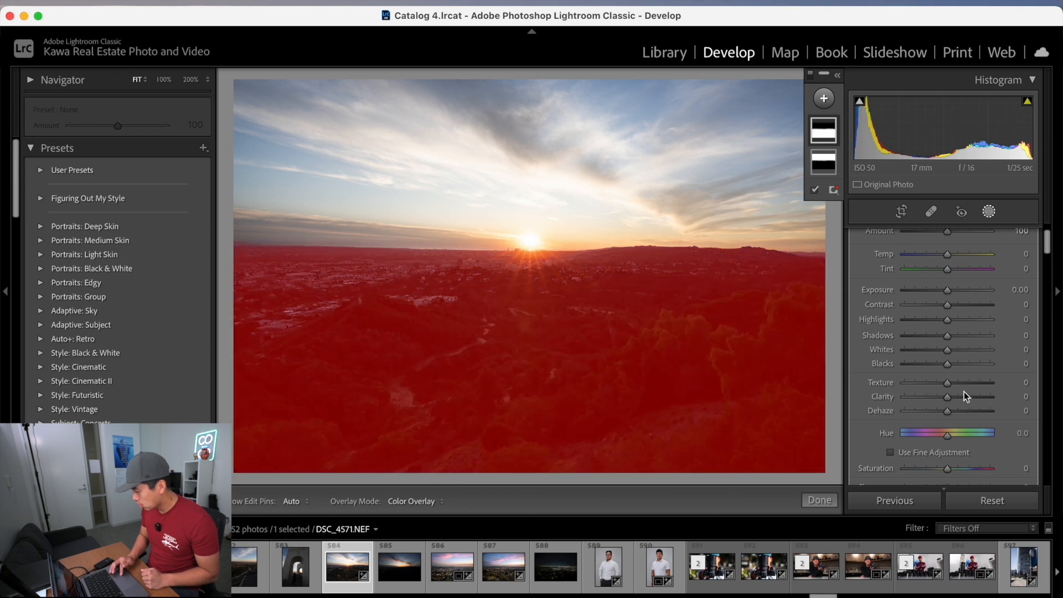
left_click_drag(948, 397, 946, 413)
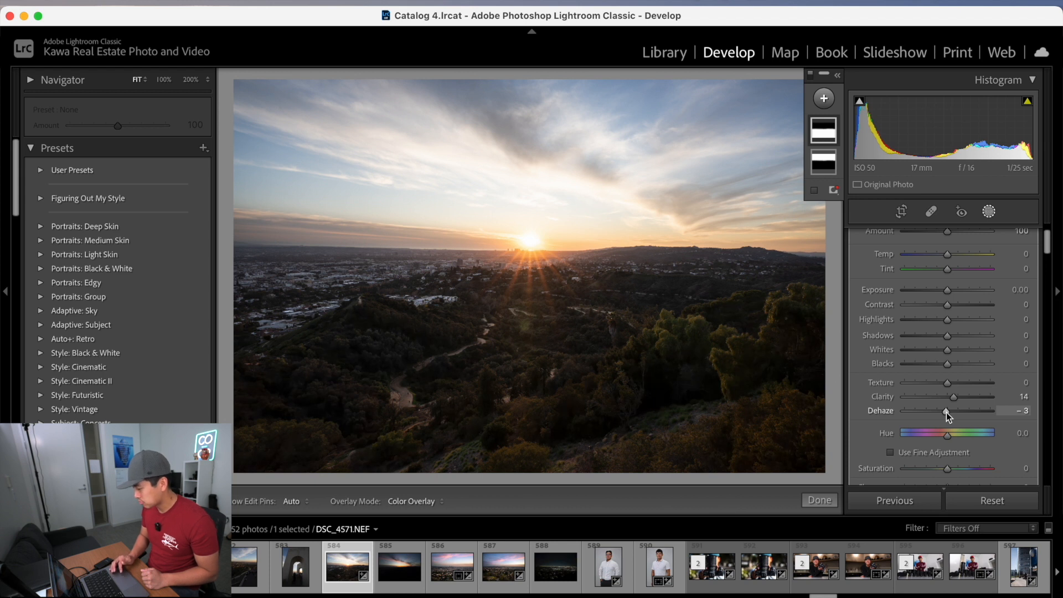
left_click(819, 501)
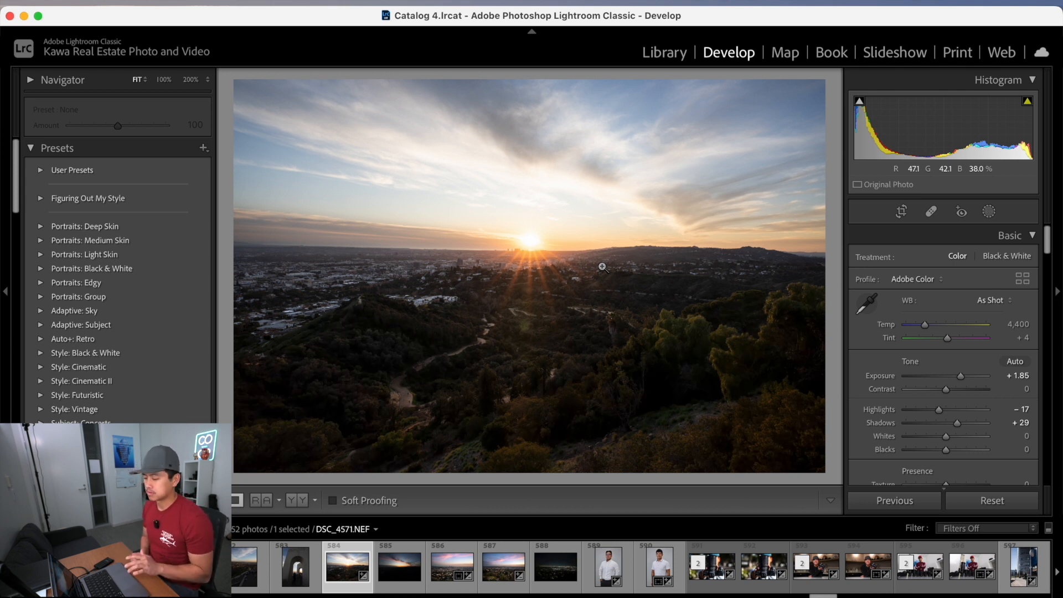
Reopen masking and add a radial gradient mask centred on the sun.
left_click(989, 211)
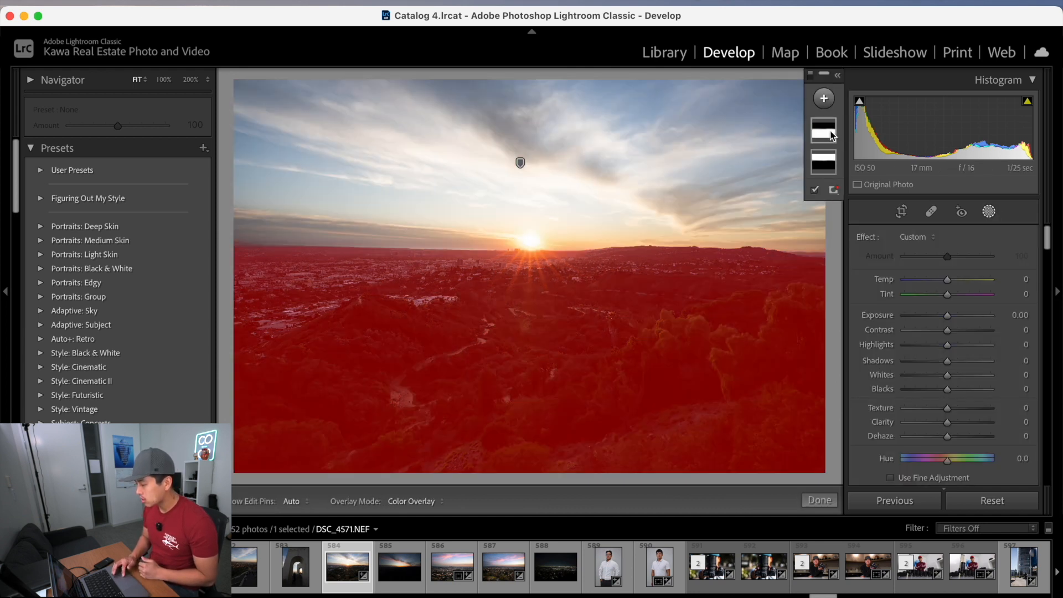
left_click(825, 98)
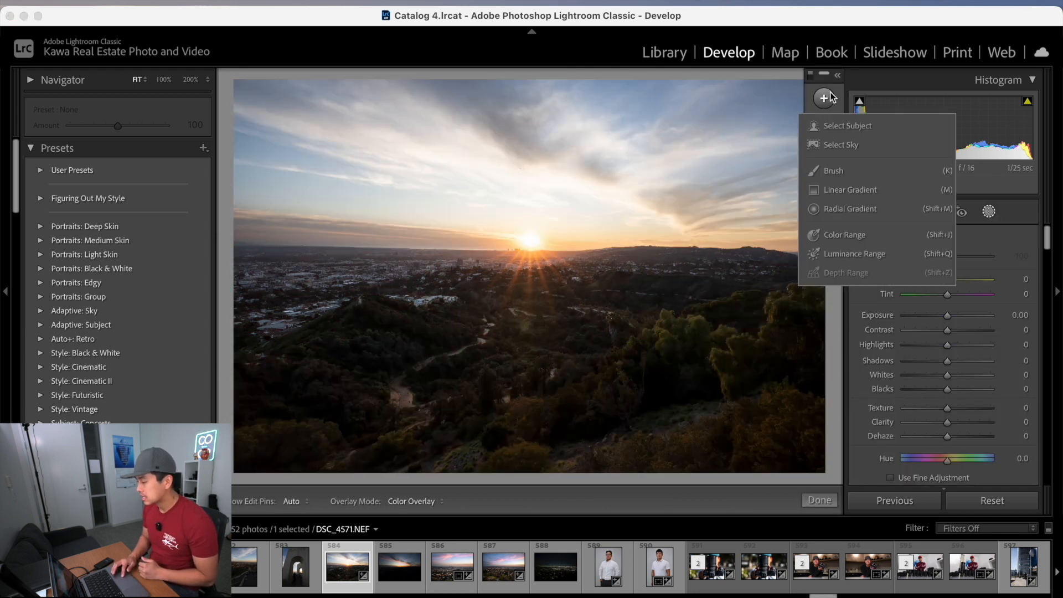
left_click(868, 209)
mouse_move(526, 243)
left_mouse_down()
mouse_move(454, 172)
mouse_move(541, 246)
mouse_move(520, 247)
mouse_move(528, 292)
mouse_move(528, 257)
left_mouse_up()
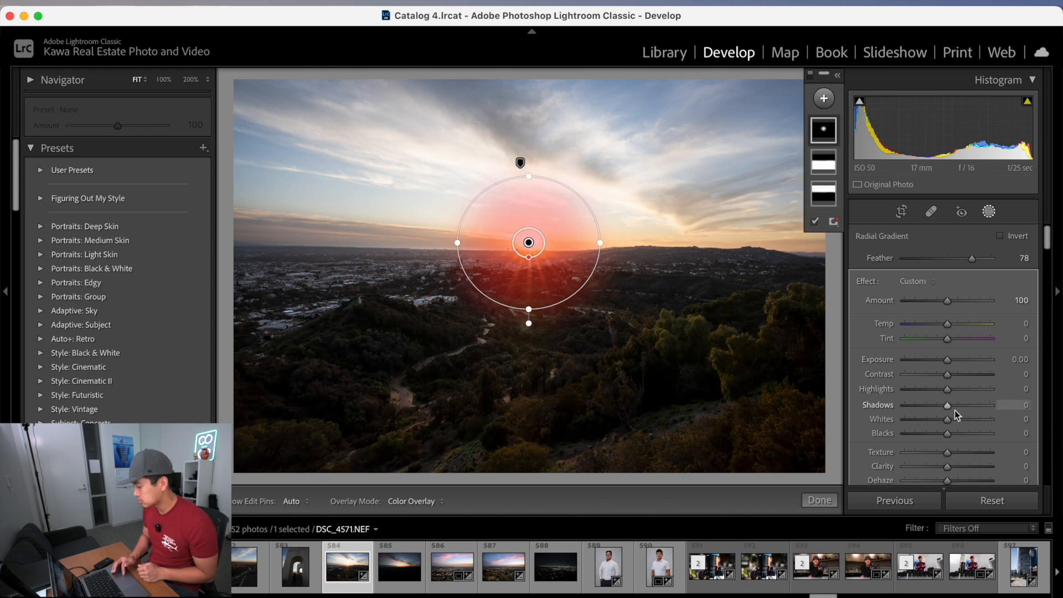
Hide and show the radial mask and the inverted foreground mask to compare their effect.
right_click(822, 130)
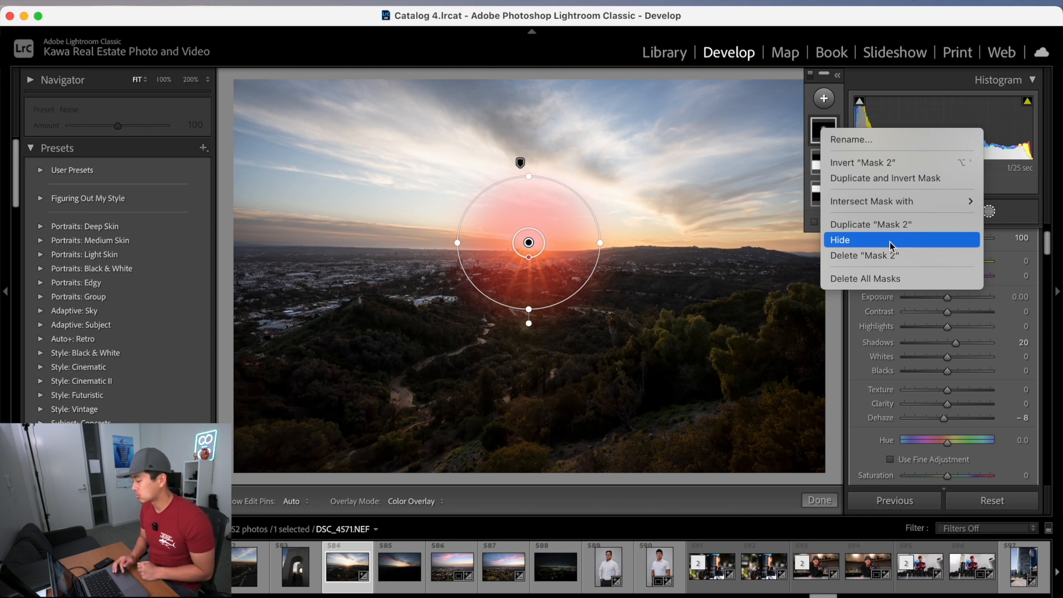
left_click(859, 241)
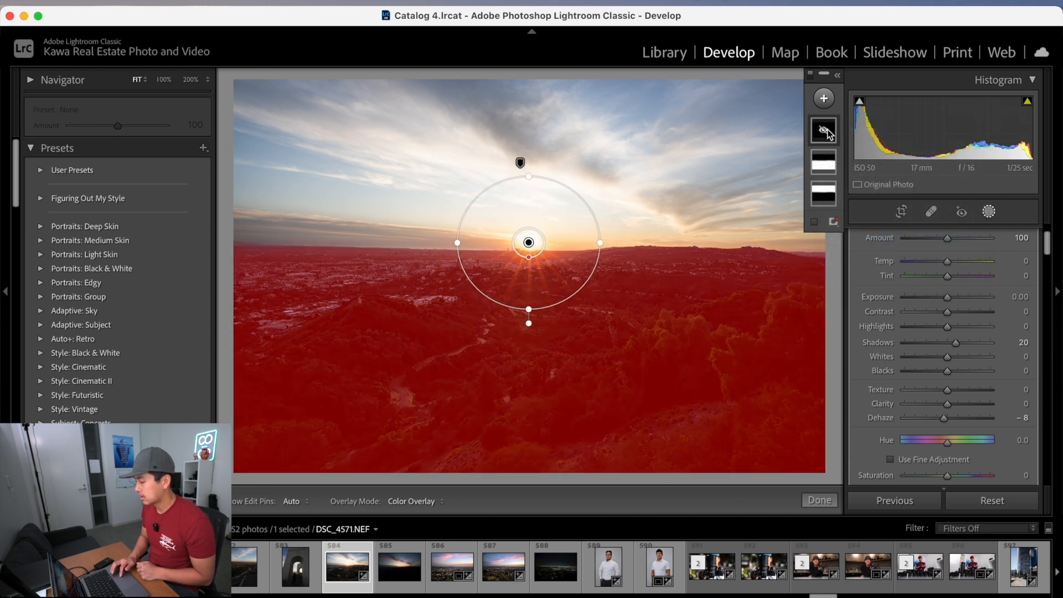
right_click(827, 130)
left_click(874, 237)
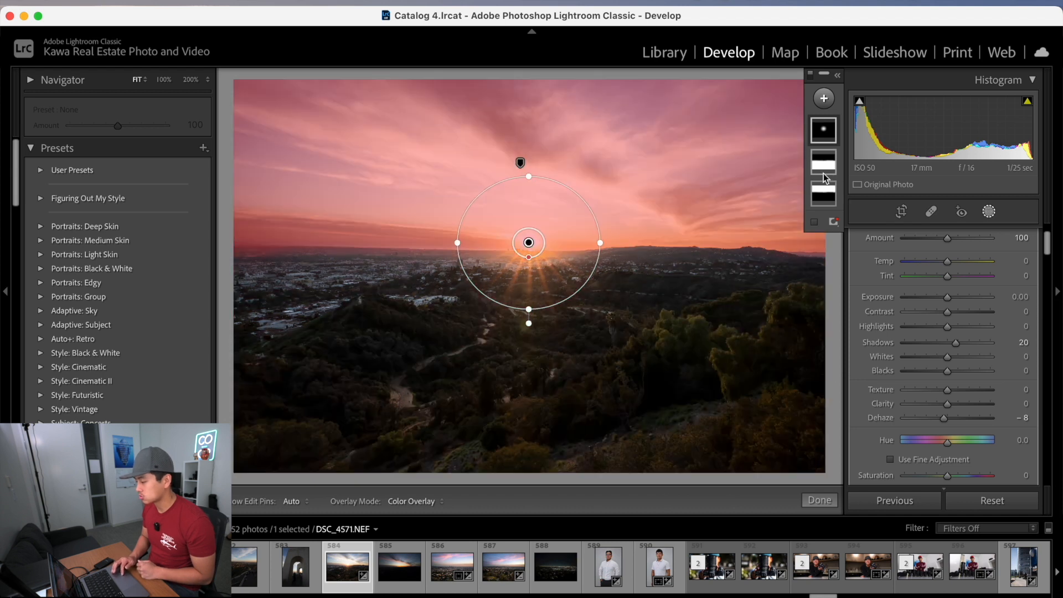
right_click(822, 174)
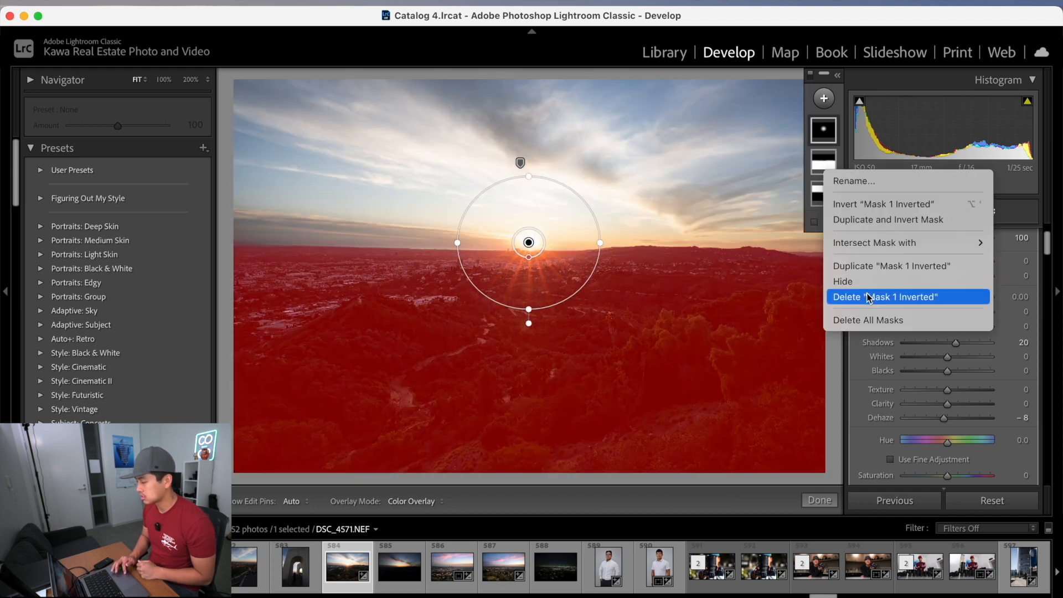
left_click(864, 283)
right_click(828, 161)
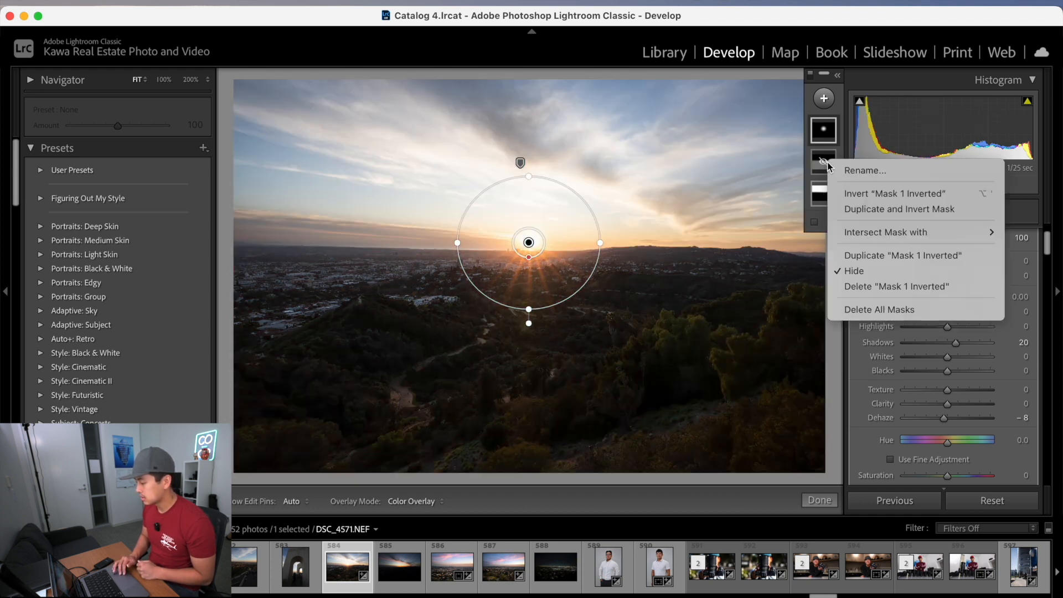
left_click(885, 272)
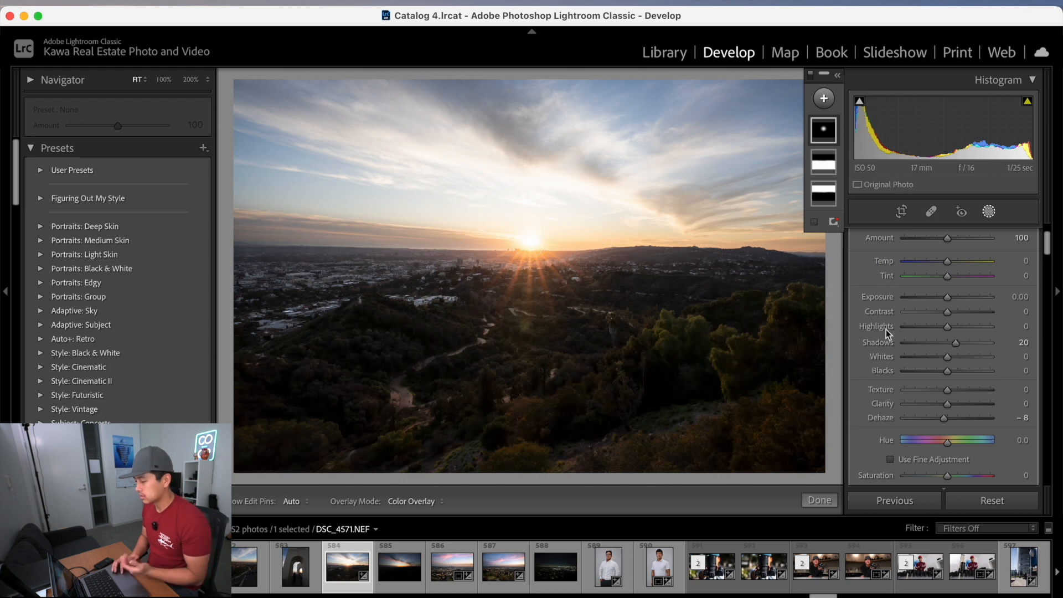